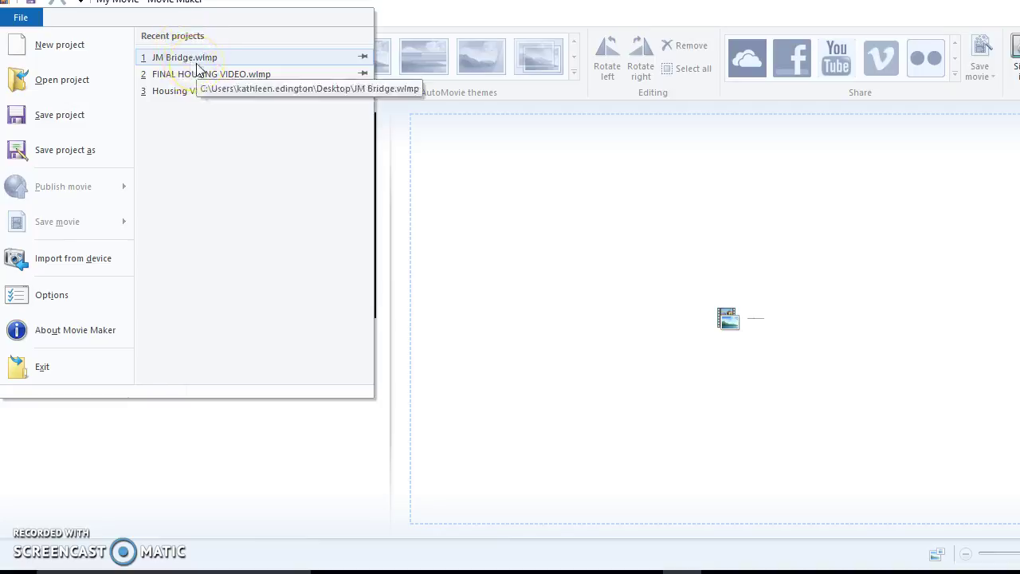
# Step: Open the JM Bridge project and export it to the Desktop as "JM Bridge Tiny Movie File" with the Feature Phone (small) setting
pyautogui.click(196, 64)
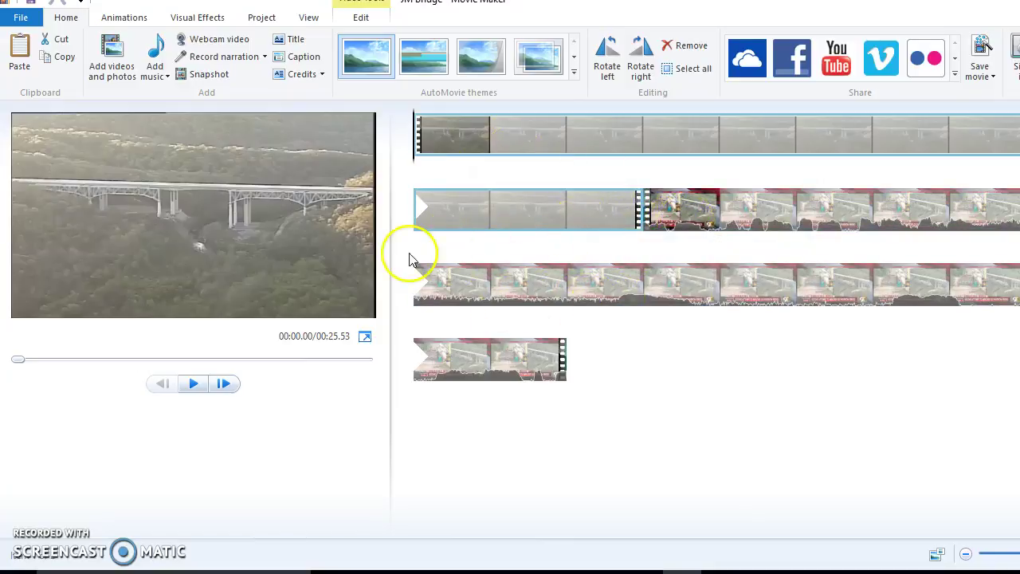
pyautogui.click(18, 24)
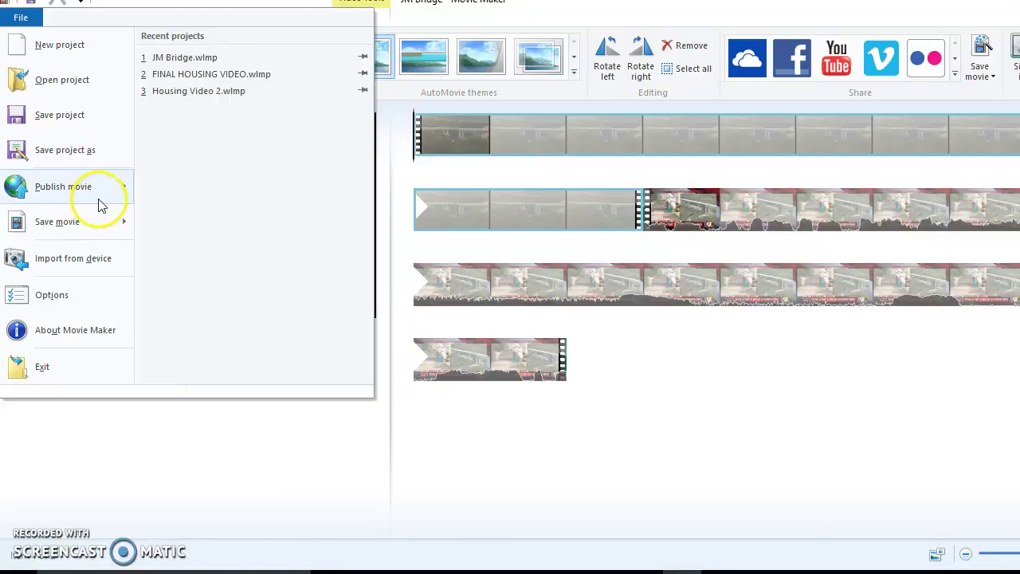
pyautogui.moveTo(116, 230)
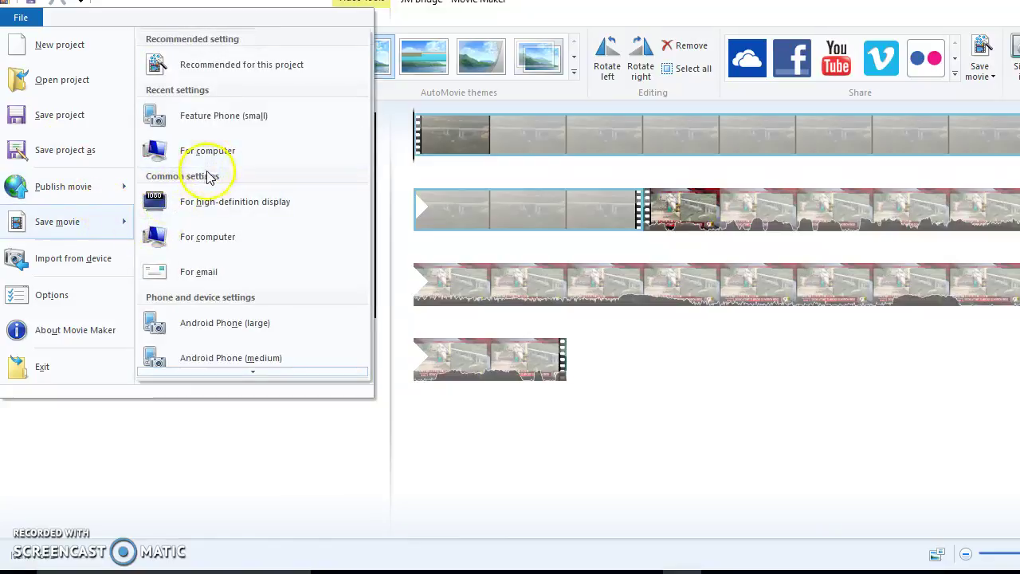
pyautogui.scroll(-5, 247, 362)
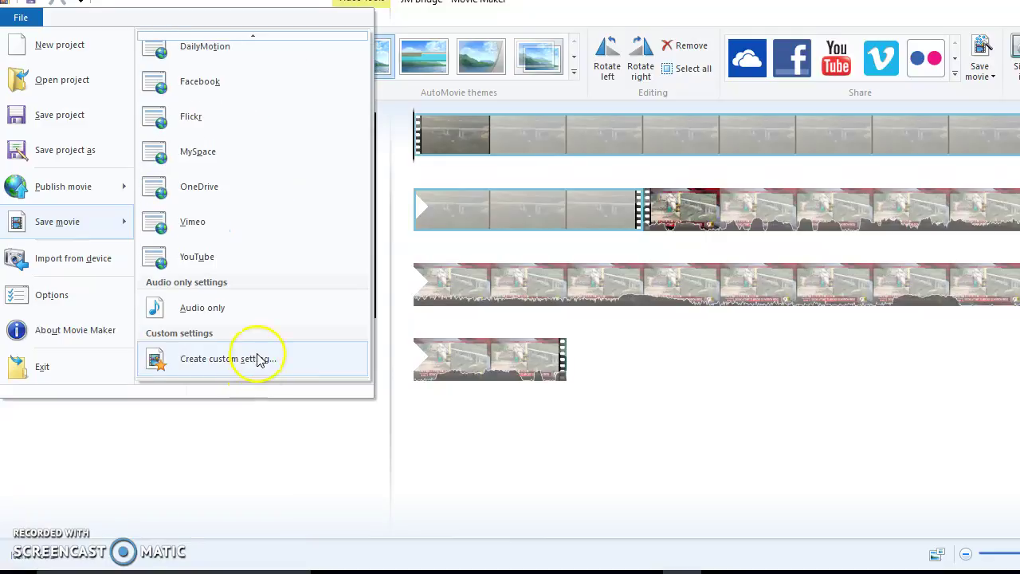
pyautogui.scroll(3, 271, 276)
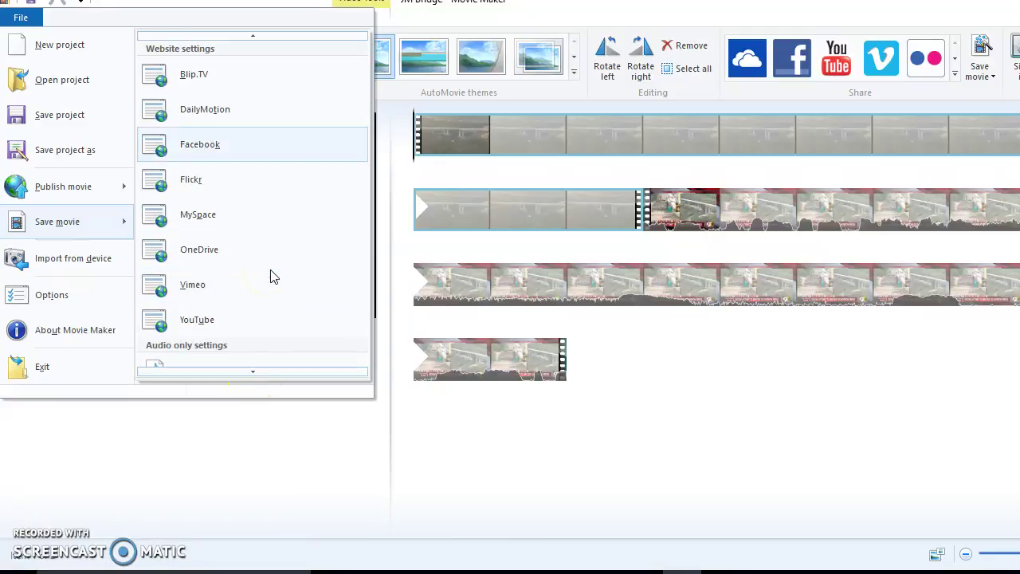
pyautogui.scroll(5, 271, 276)
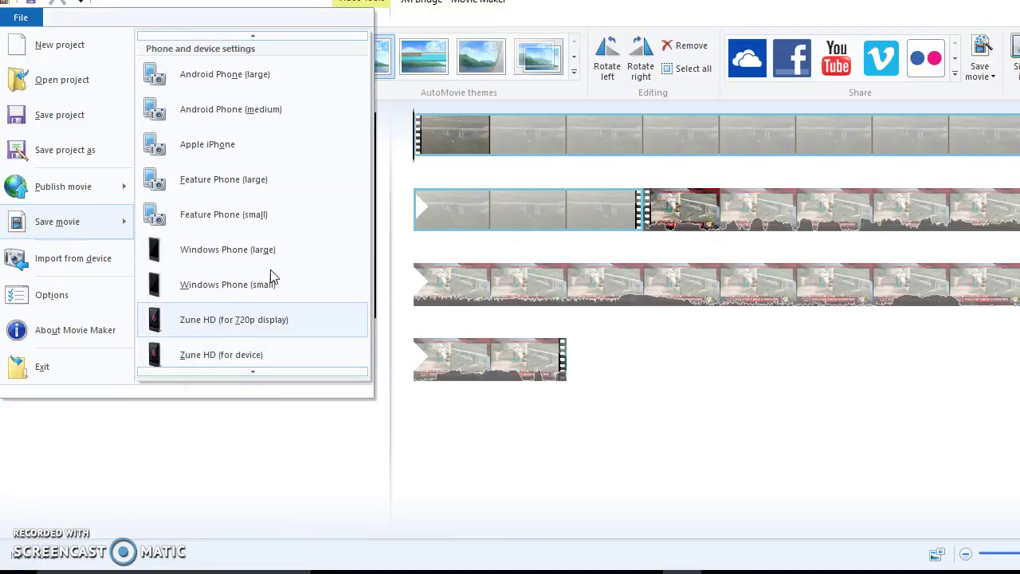
pyautogui.click(243, 249)
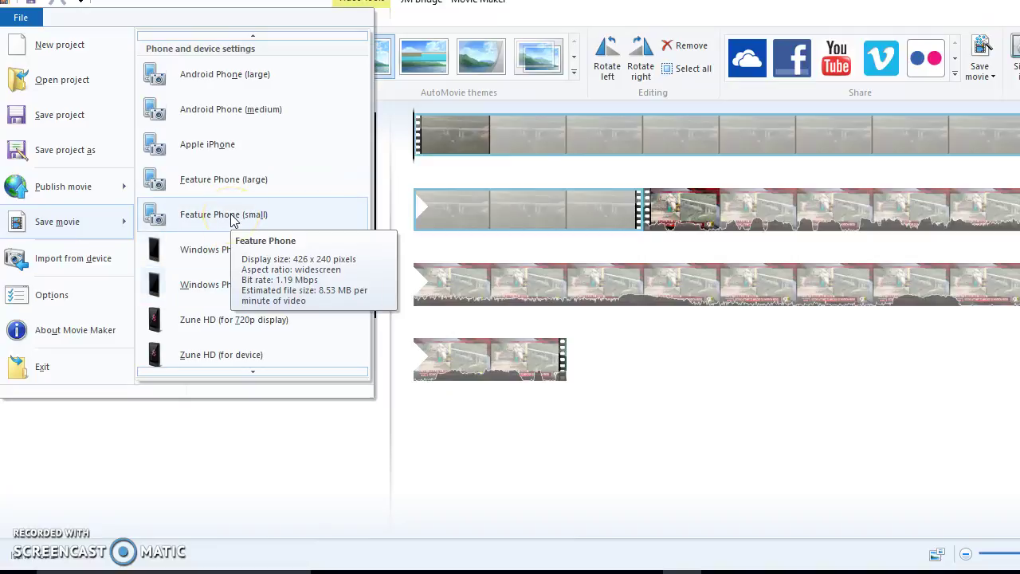
pyautogui.click(230, 214)
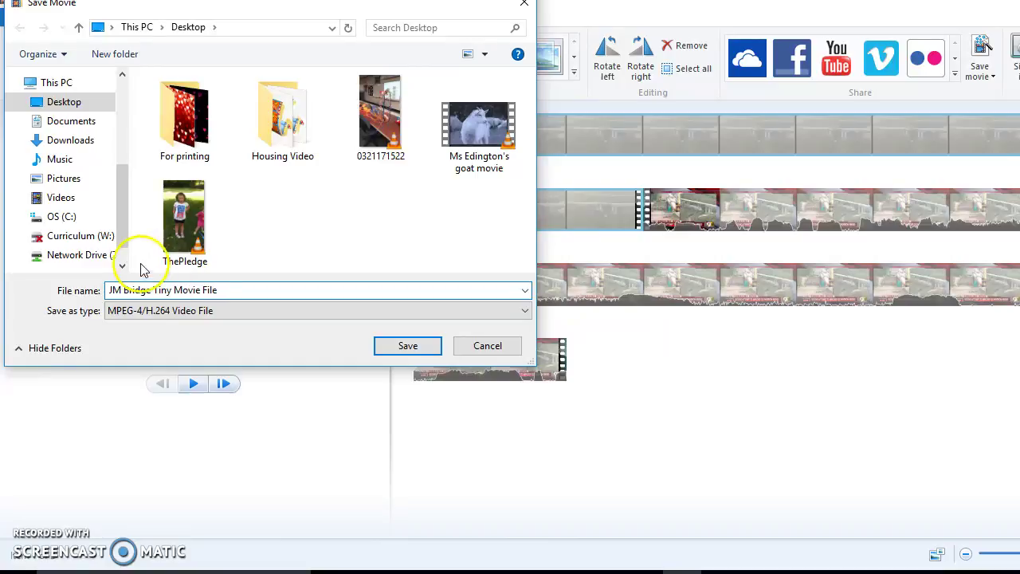
pyautogui.click(406, 349)
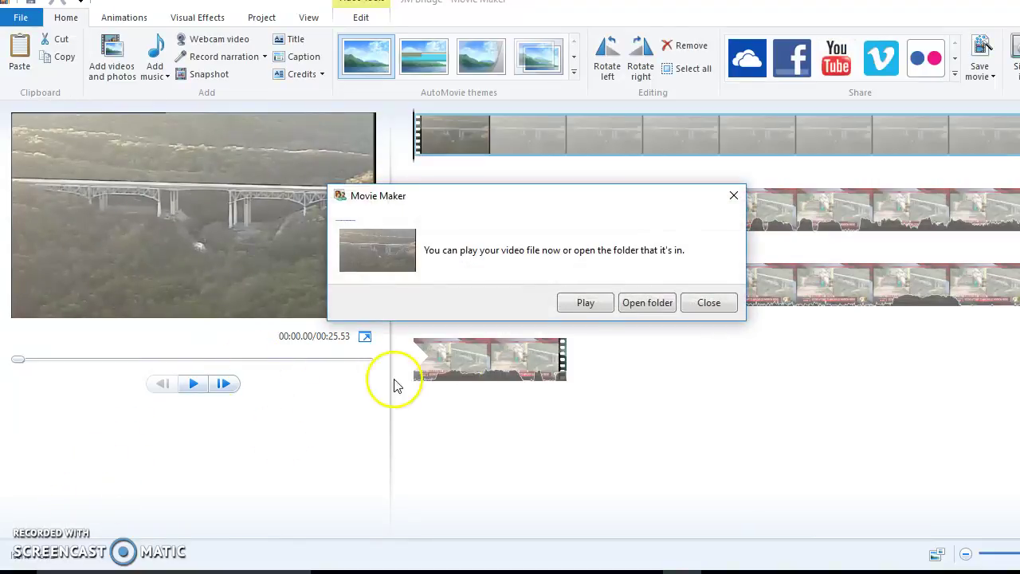
pyautogui.click(711, 302)
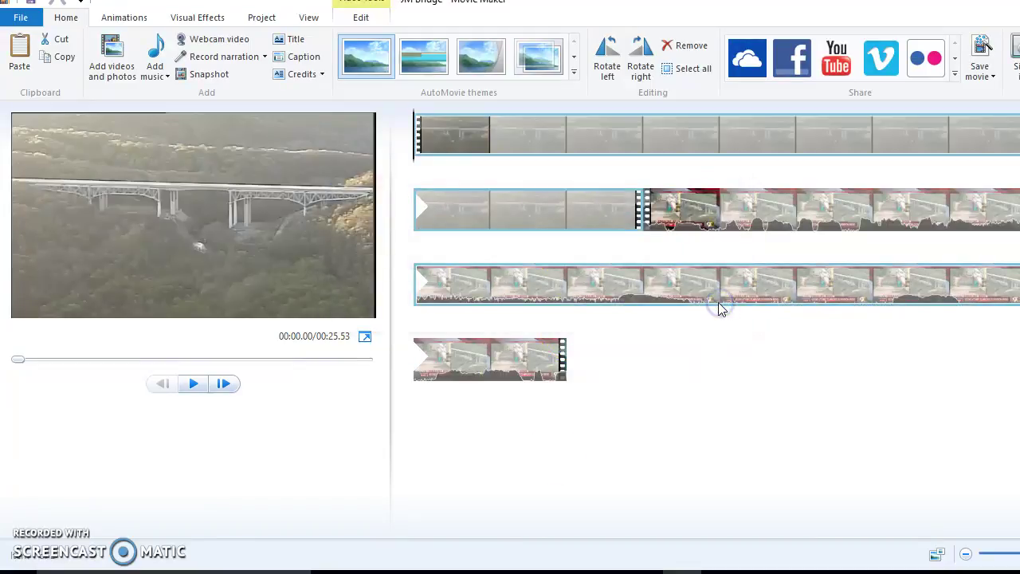
# Step: Switch to the ezgif.com Reverse Video page in the browser and upload JM Bridge Tiny Movie File from the Desktop
pyautogui.click(42, 542)
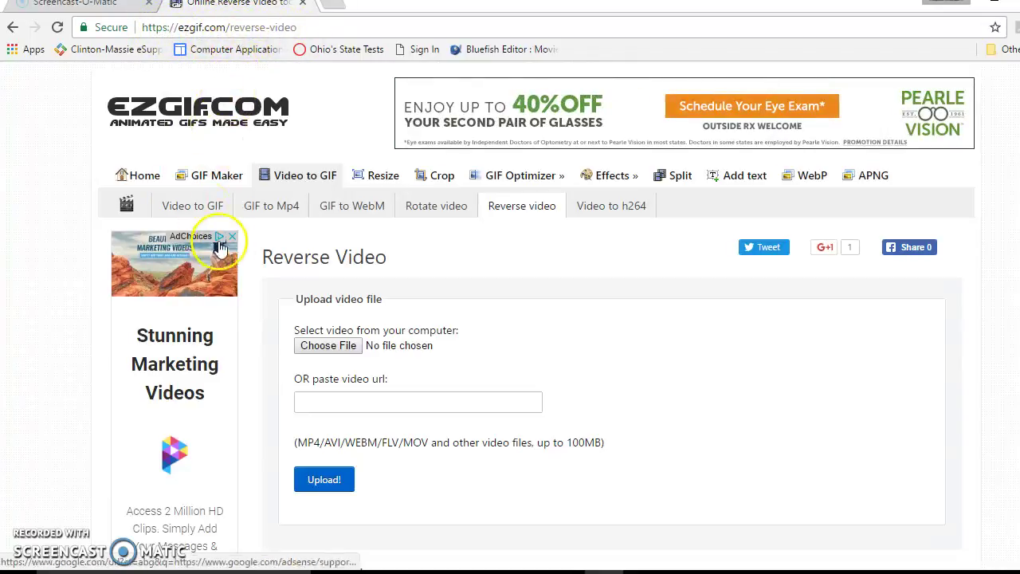
pyautogui.click(341, 350)
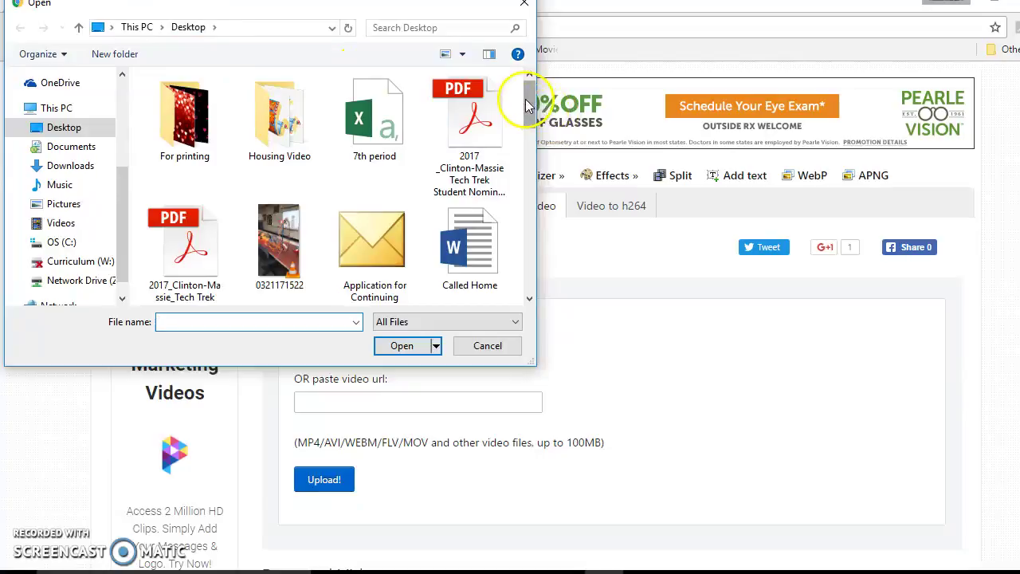
pyautogui.moveTo(525, 102); pyautogui.dragTo(542, 200)
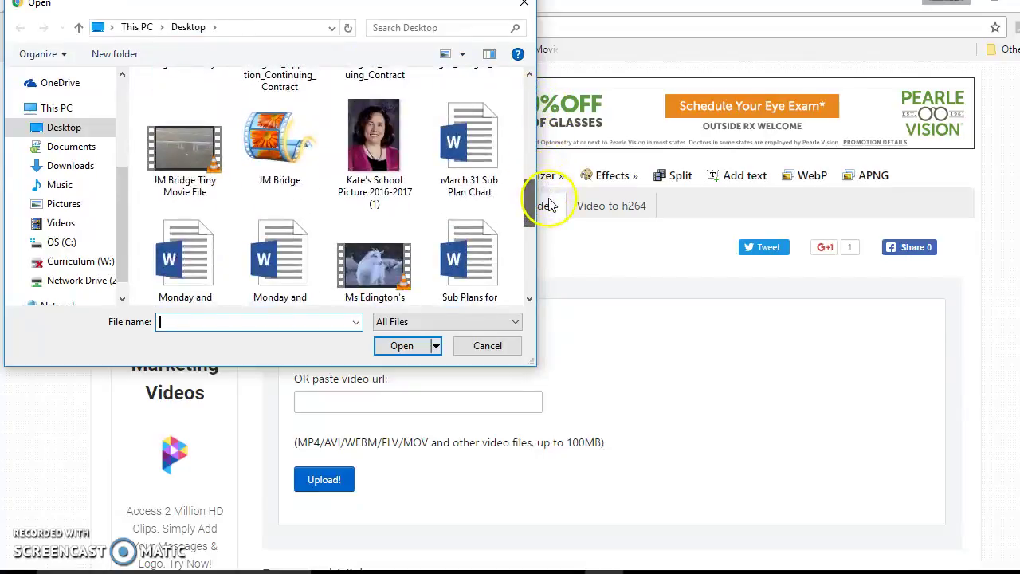
pyautogui.click(199, 194)
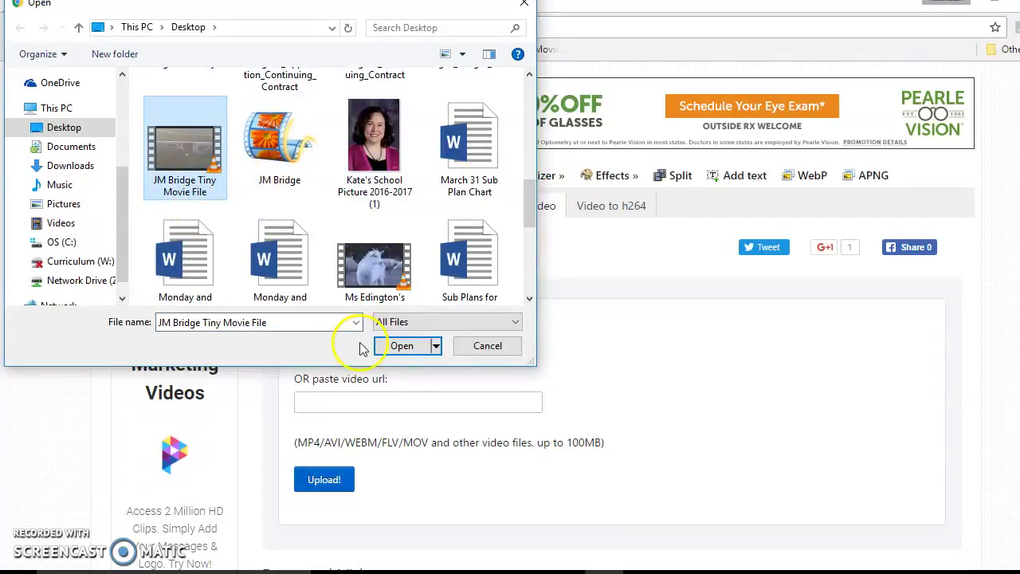
pyautogui.click(402, 345)
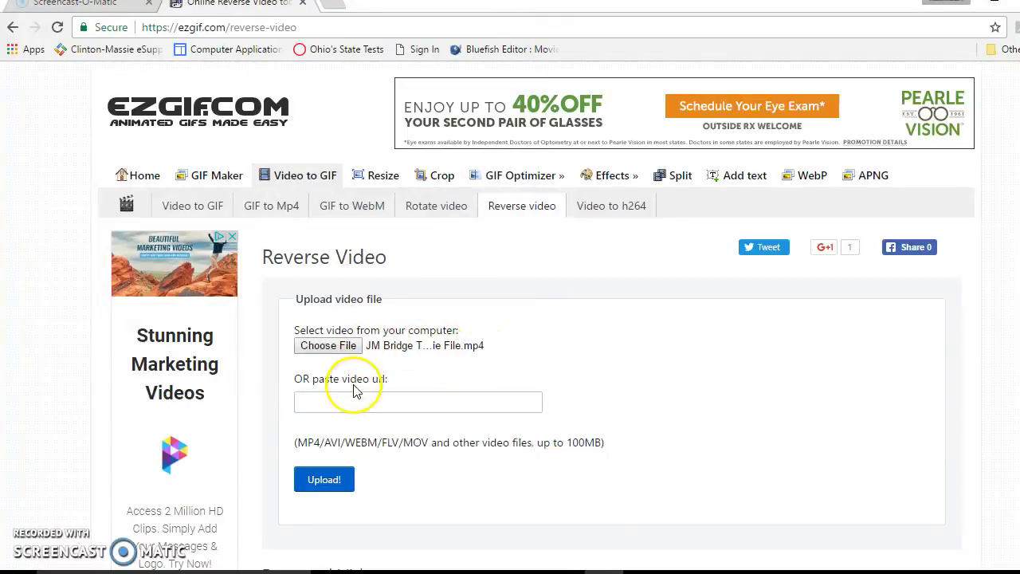
pyautogui.click(326, 483)
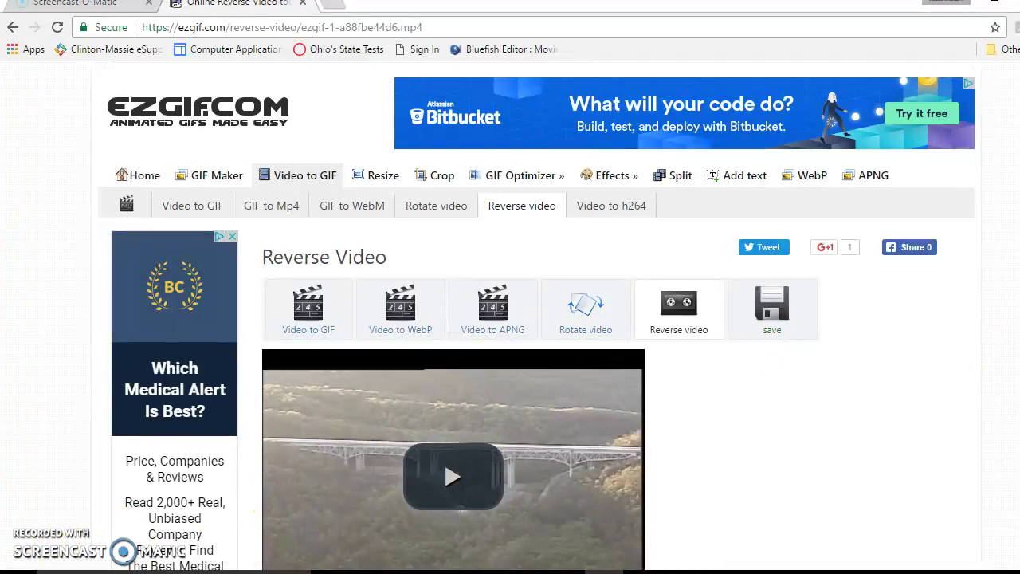
# Step: Preview the uploaded bridge video with the player muted, and pause it after the implosion
pyautogui.scroll(-2, 510, 319)
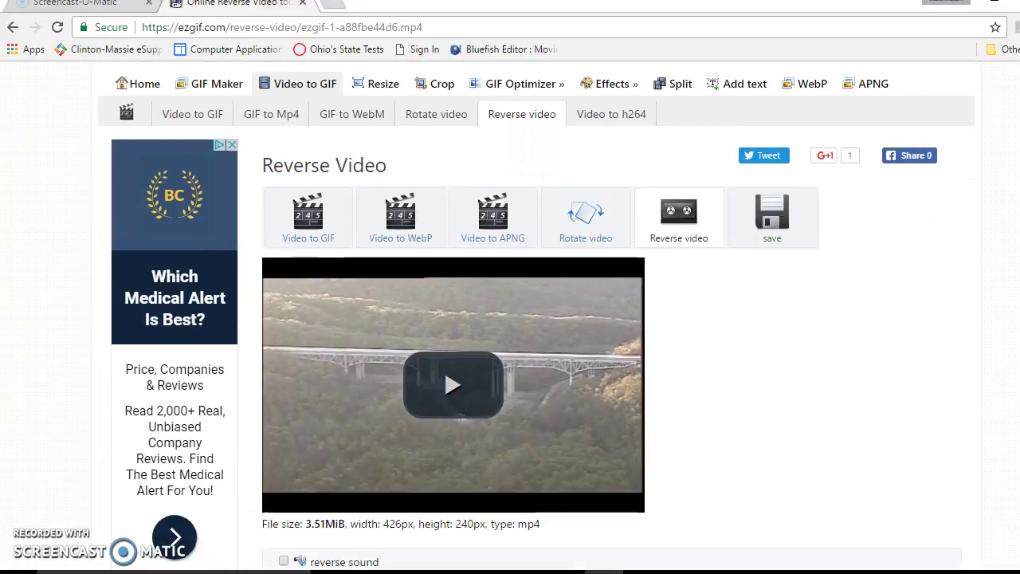
pyautogui.click(455, 325)
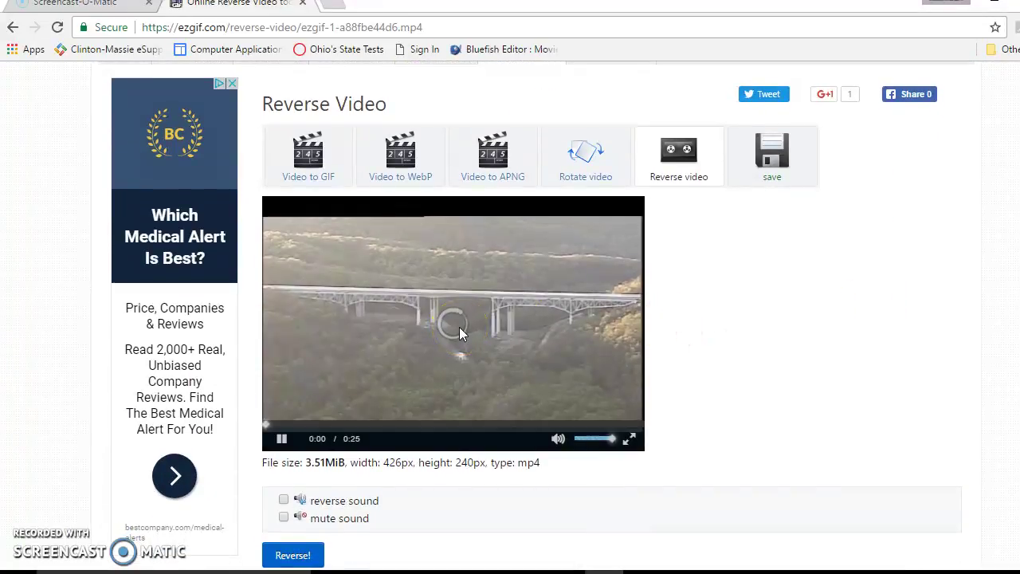
pyautogui.click(447, 428)
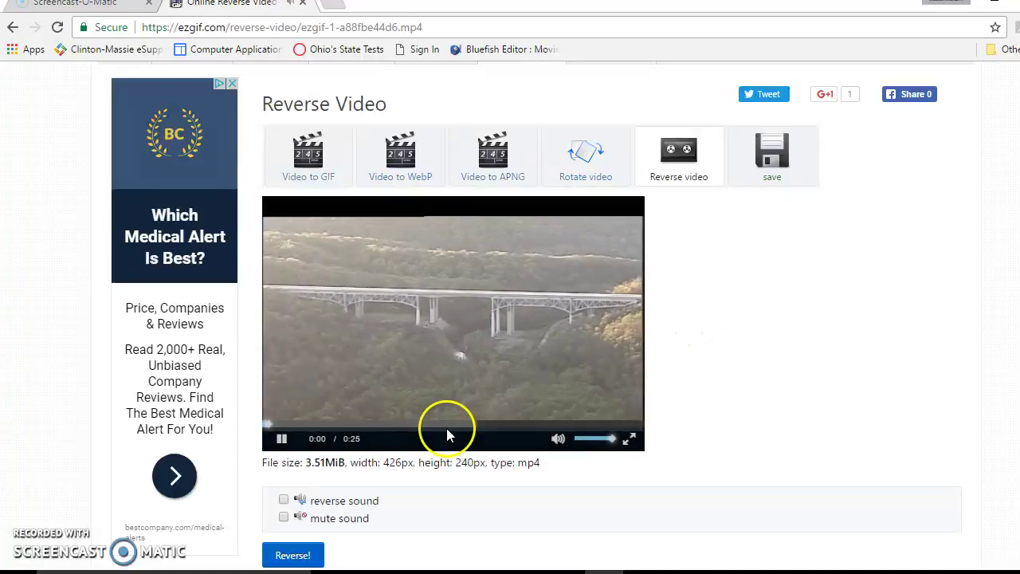
pyautogui.click(556, 439)
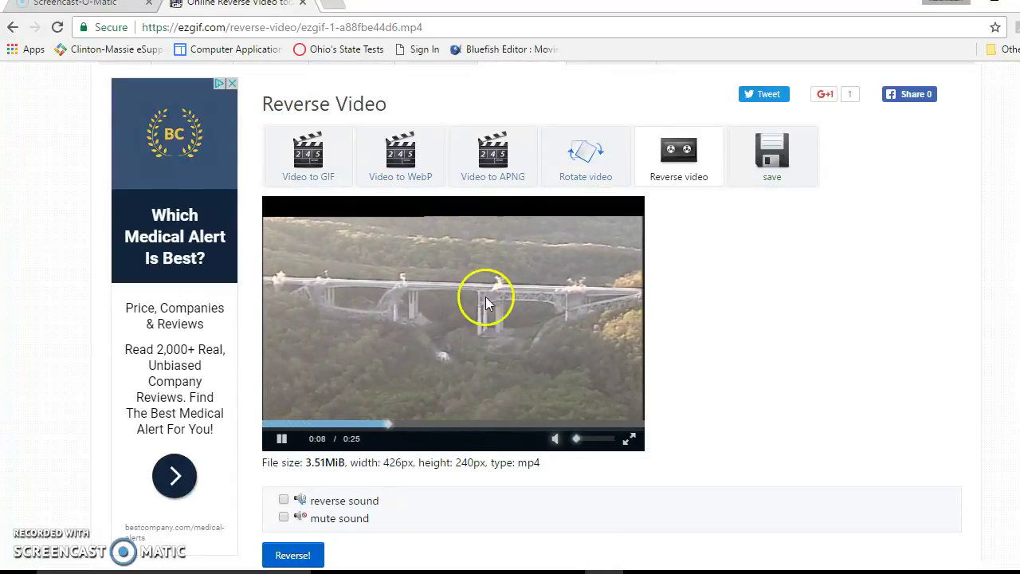
pyautogui.click(283, 440)
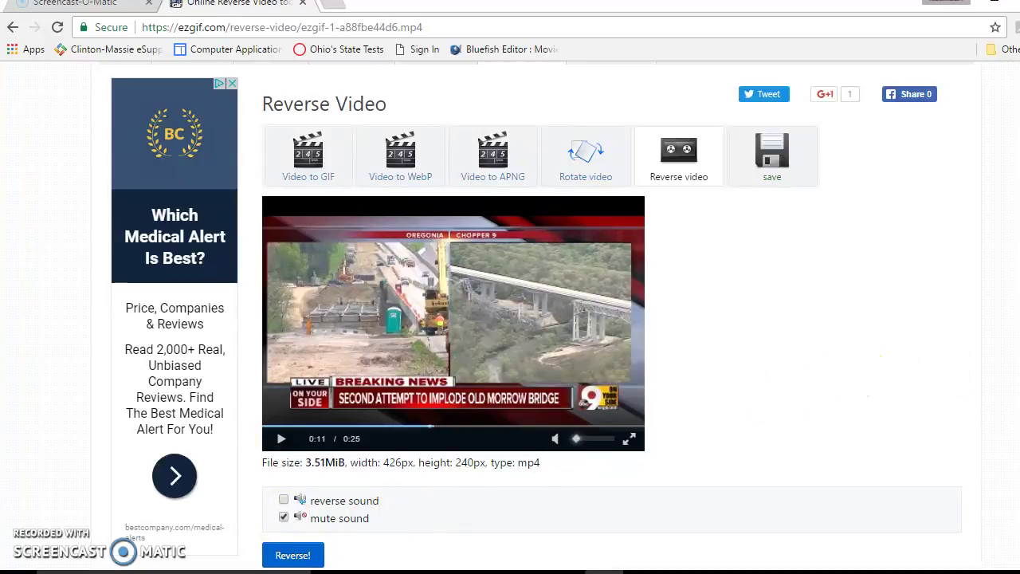
# Step: Reverse the uploaded video with the mute sound option enabled, and play the reversed result
pyautogui.scroll(-2, 536, 315)
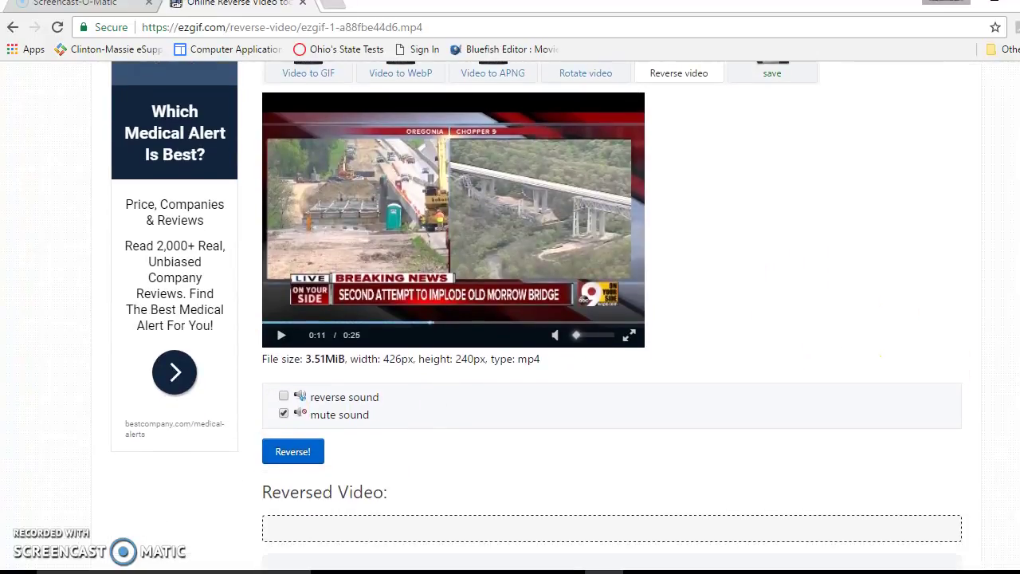
pyautogui.click(295, 454)
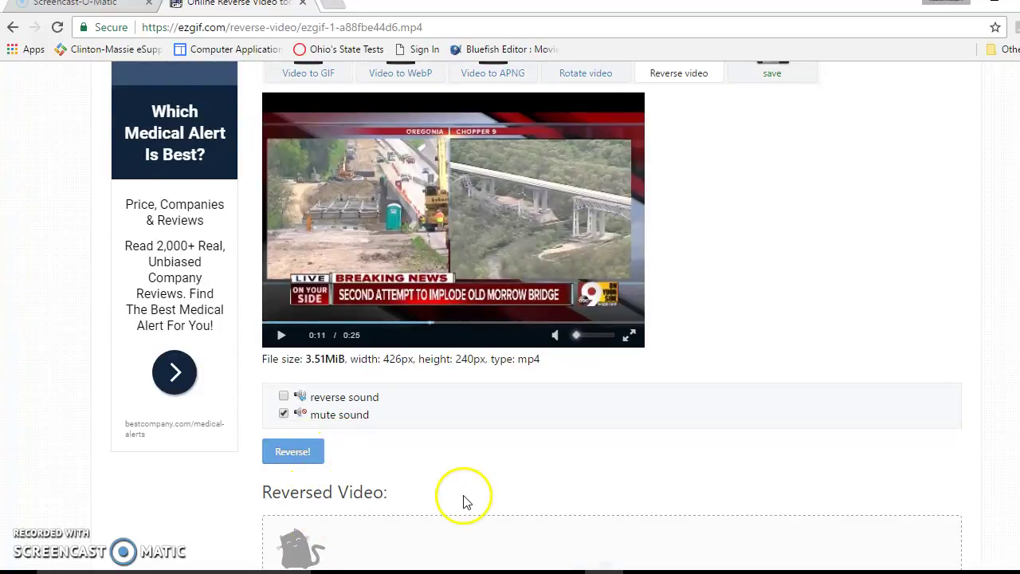
pyautogui.scroll(-2, 620, 479)
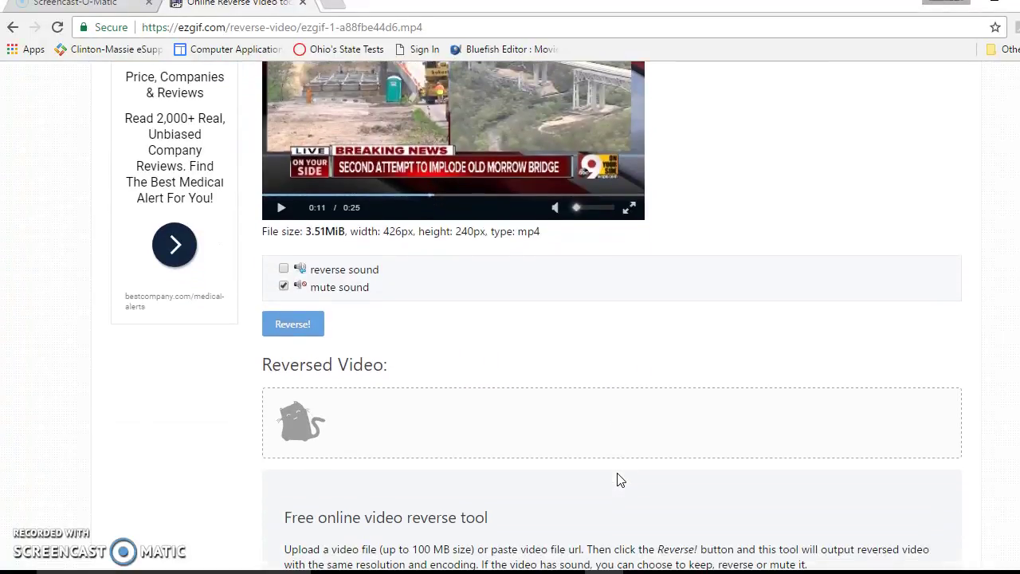
pyautogui.scroll(-1, 619, 479)
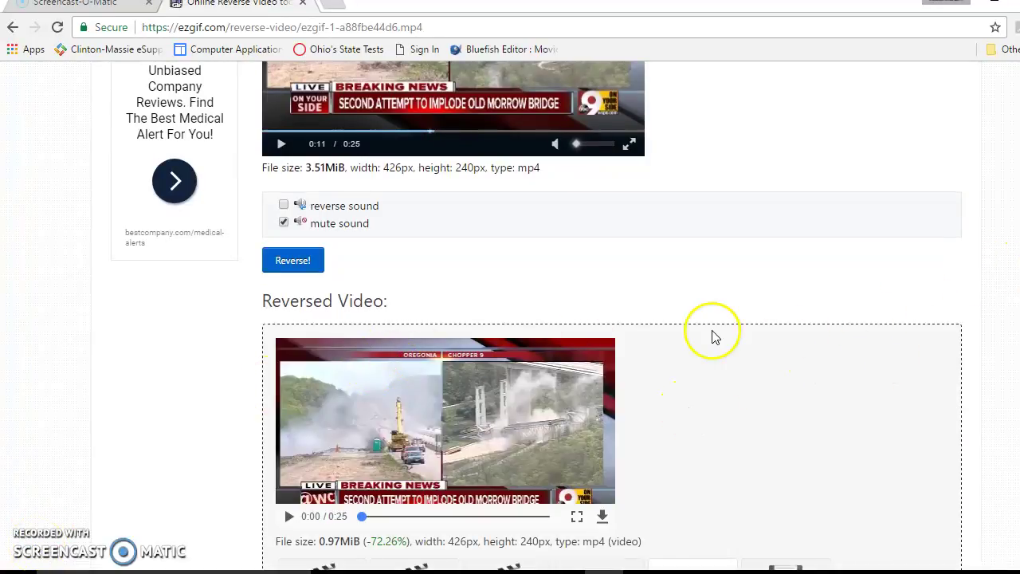
pyautogui.scroll(-1, 713, 337)
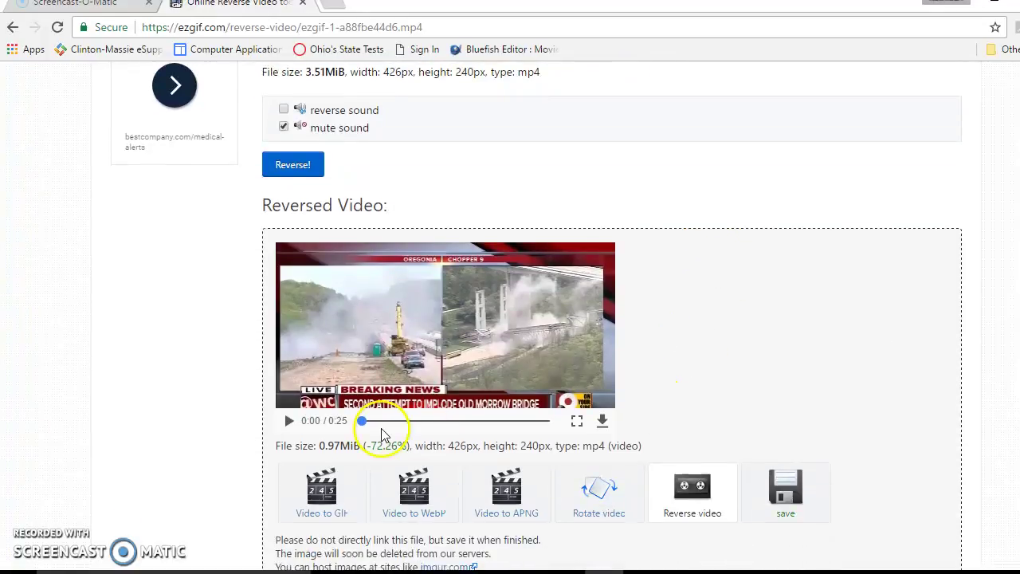
pyautogui.click(289, 422)
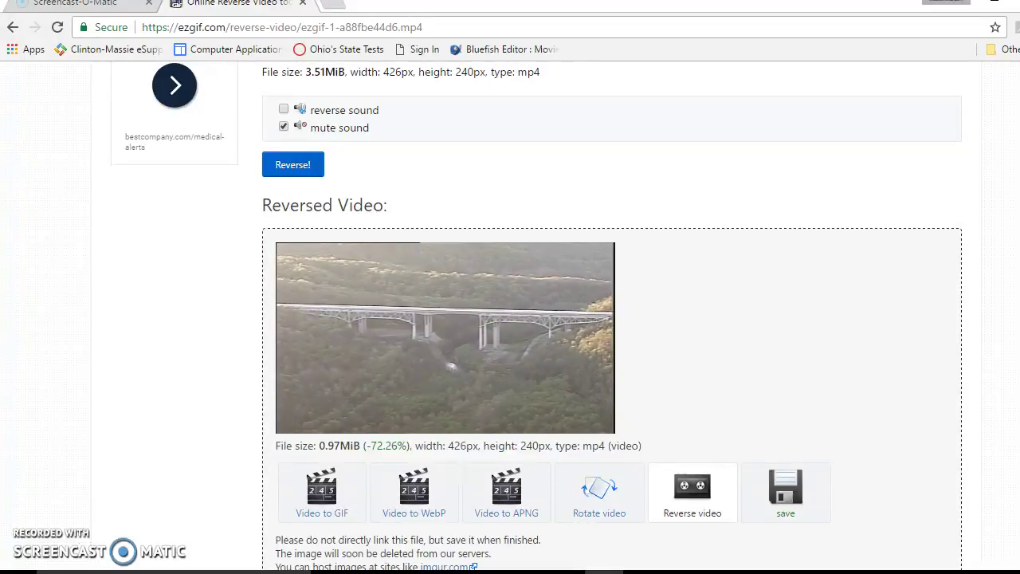
# Step: Save the reversed video to the computer and switch back to Movie Maker
pyautogui.scroll(-2, 284, 370)
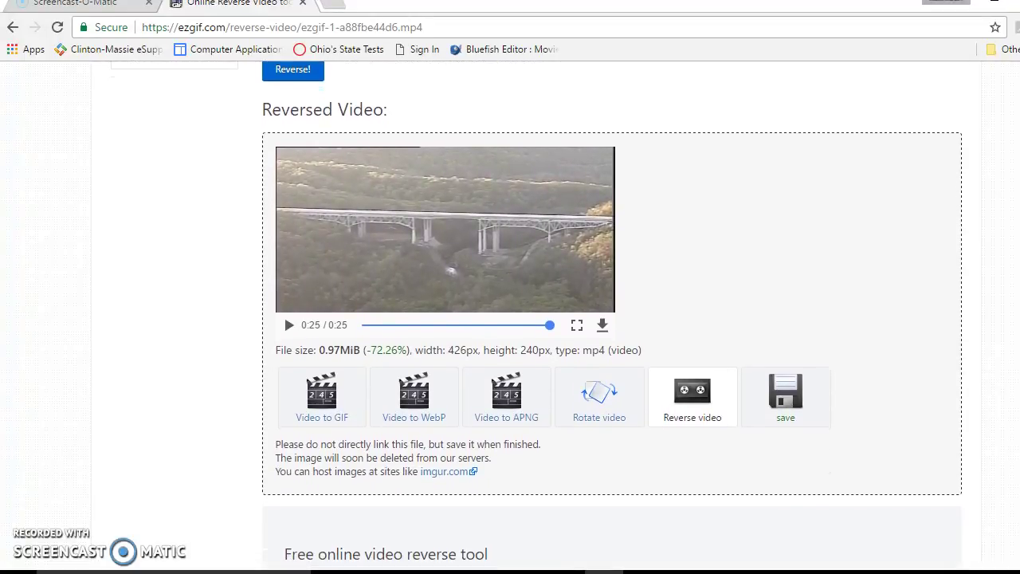
pyautogui.scroll(-1, 612, 315)
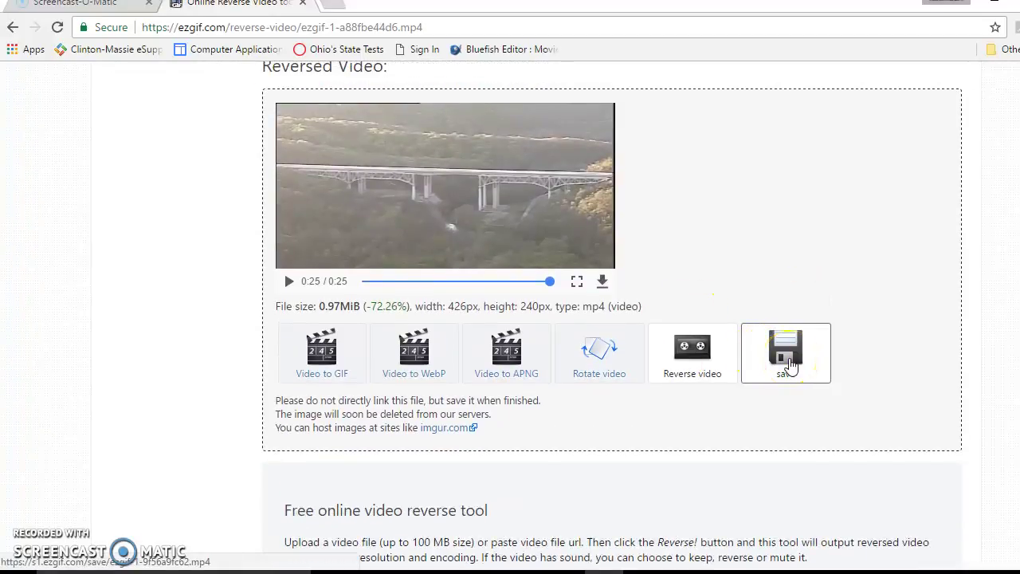
pyautogui.click(790, 365)
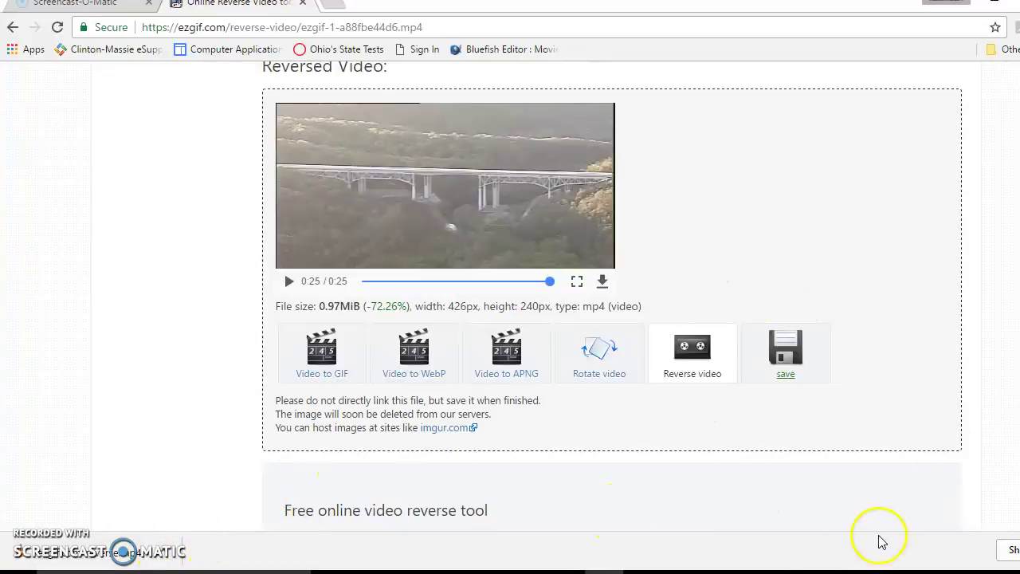
pyautogui.click(653, 494)
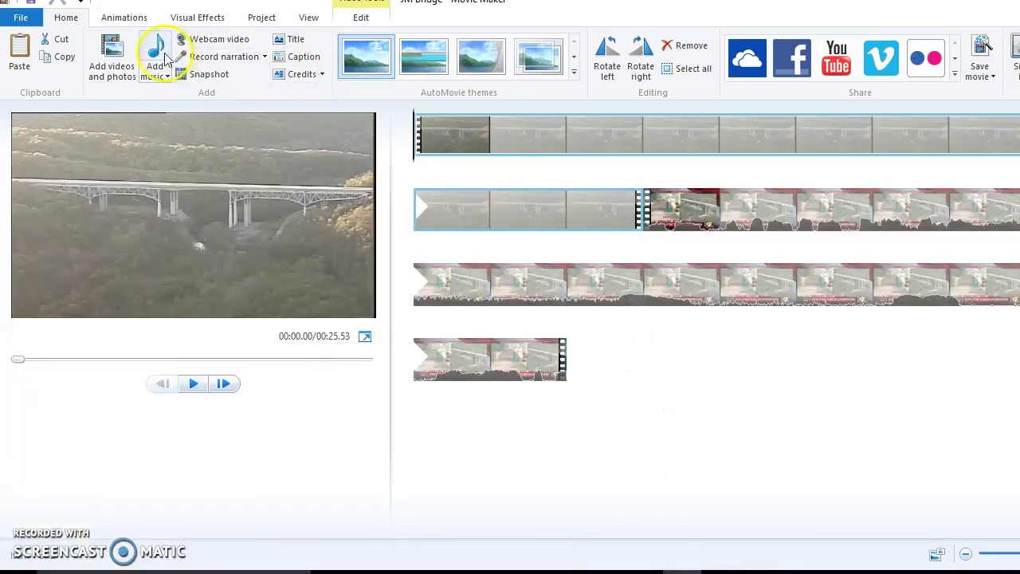
# Step: Try to add the ezgif.com-reverse video from the Downloads folder at the current playhead position
pyautogui.click(108, 69)
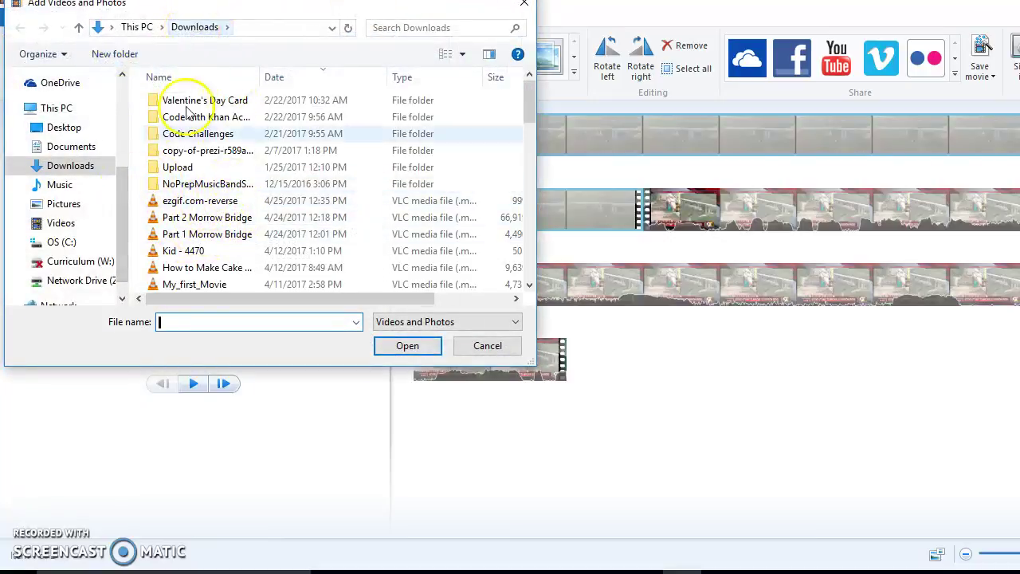
pyautogui.click(199, 204)
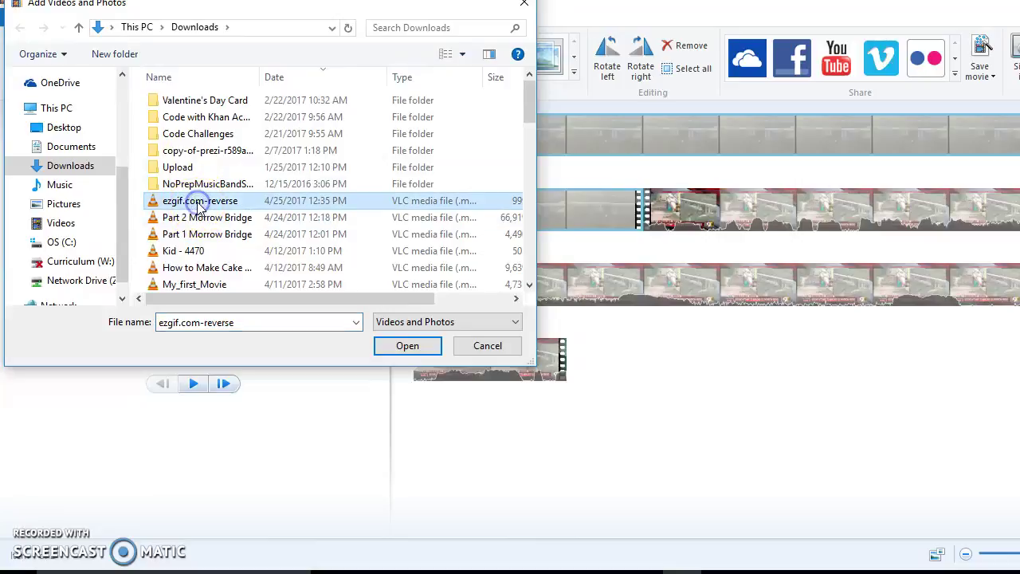
pyautogui.click(406, 346)
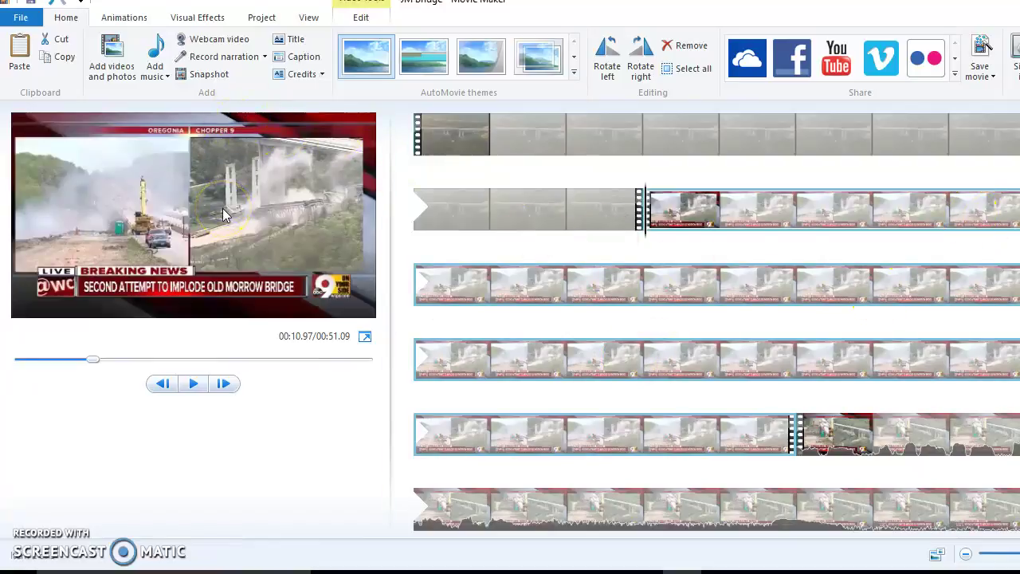
pyautogui.hotkey('ctrl', 'z')
# Step: Take out the misplaced reversed clip and add the ezgif.com-reverse video from the Downloads folder after the end of the bridge implosion clip
pyautogui.click(478, 291)
pyautogui.click(550, 364)
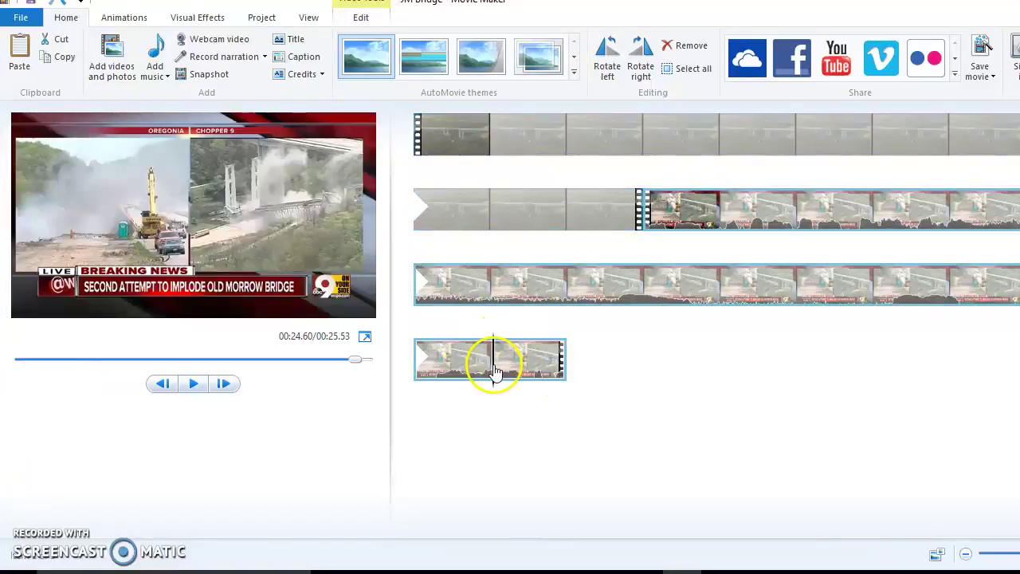
pyautogui.moveTo(494, 366); pyautogui.dragTo(559, 362)
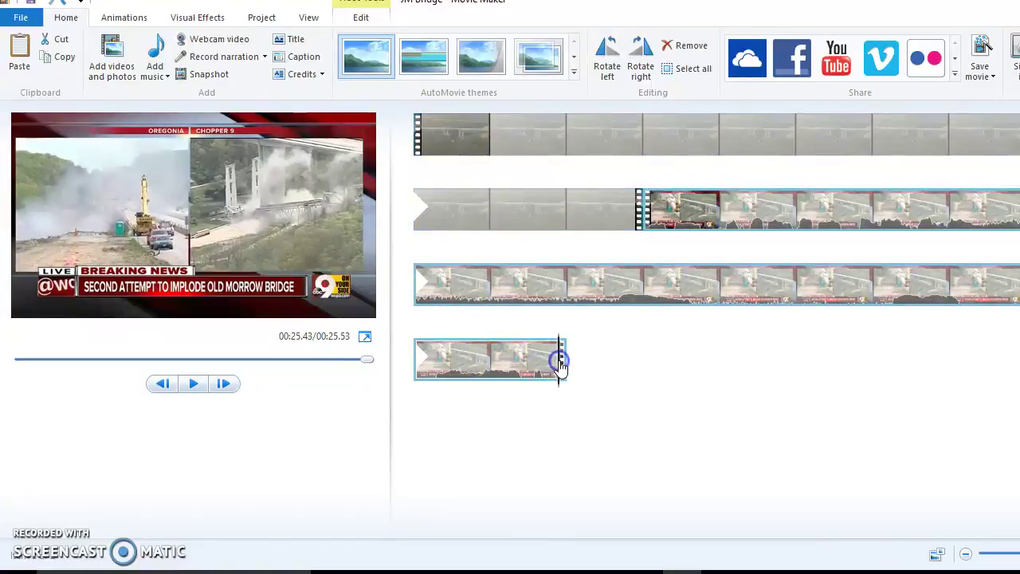
pyautogui.click(113, 61)
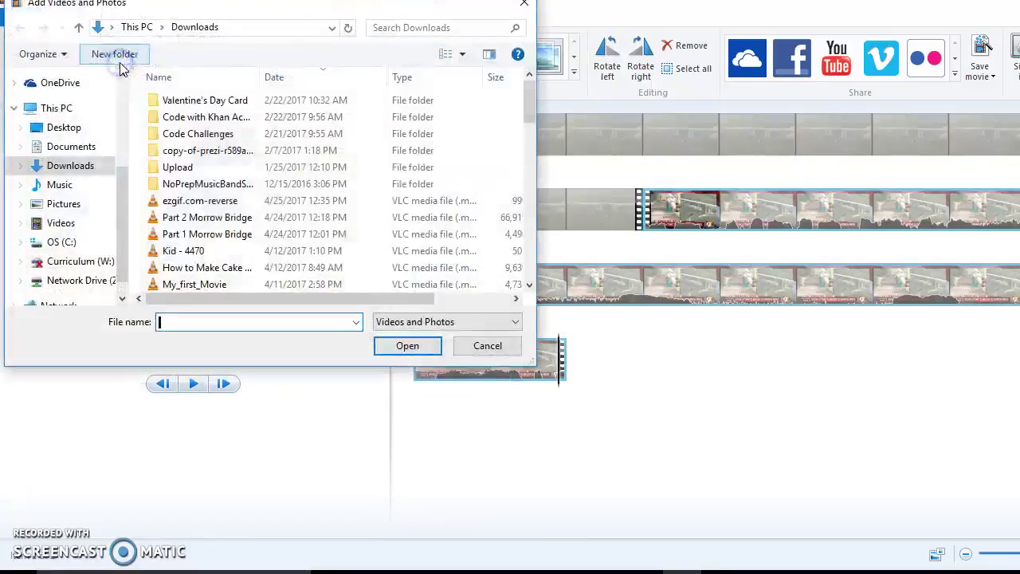
pyautogui.click(193, 201)
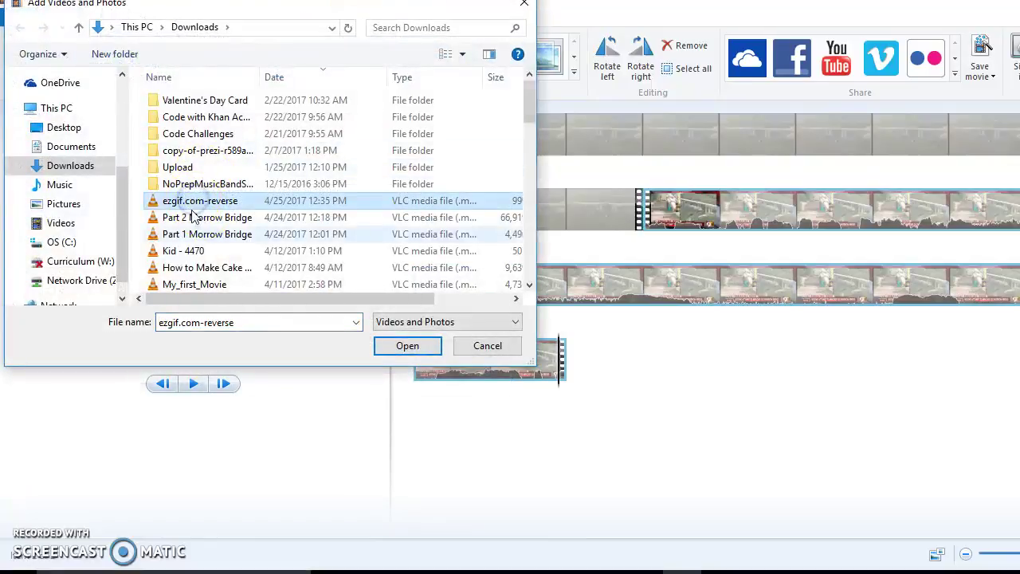
pyautogui.click(408, 346)
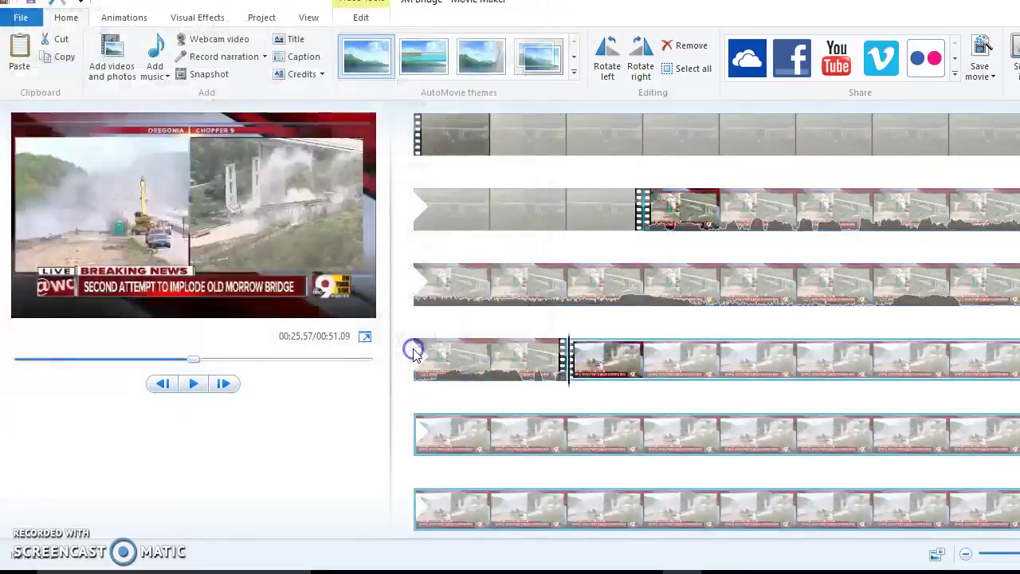
# Step: Play the movie from the end of the implosion clip into the reversed clip, pause it, and return to the implosion clip's start
pyautogui.click(511, 349)
pyautogui.click(419, 285)
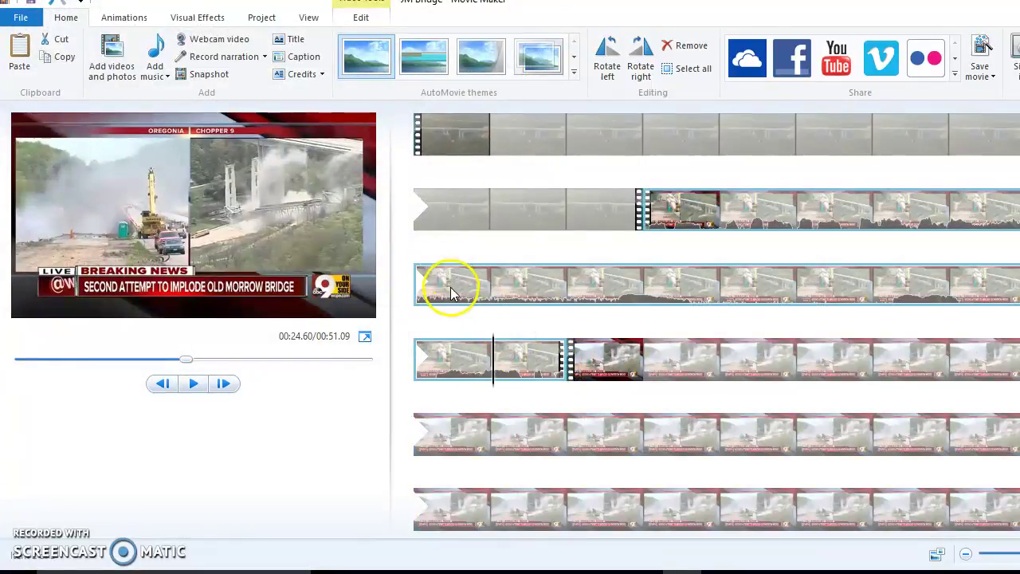
pyautogui.click(191, 386)
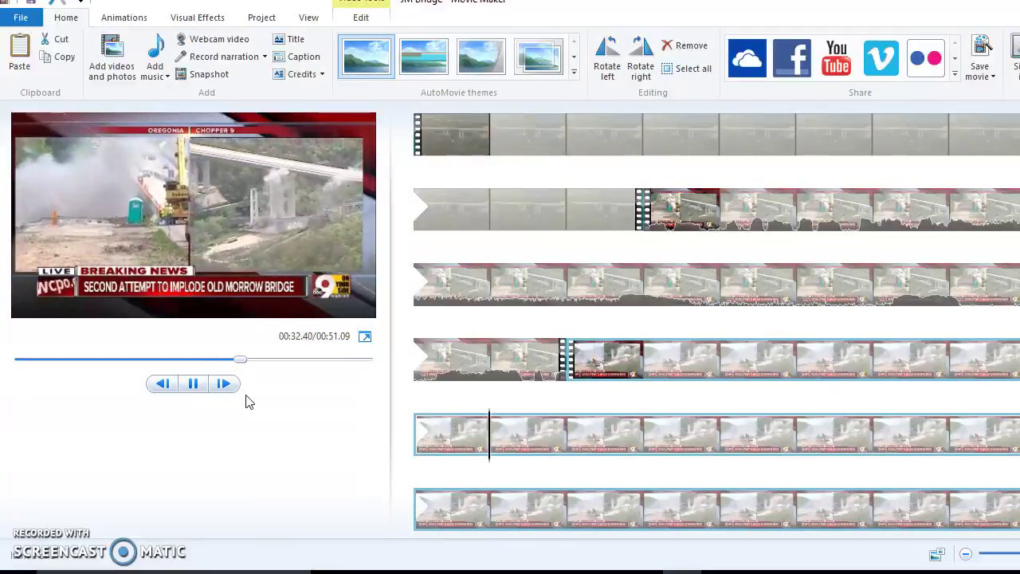
pyautogui.click(257, 231)
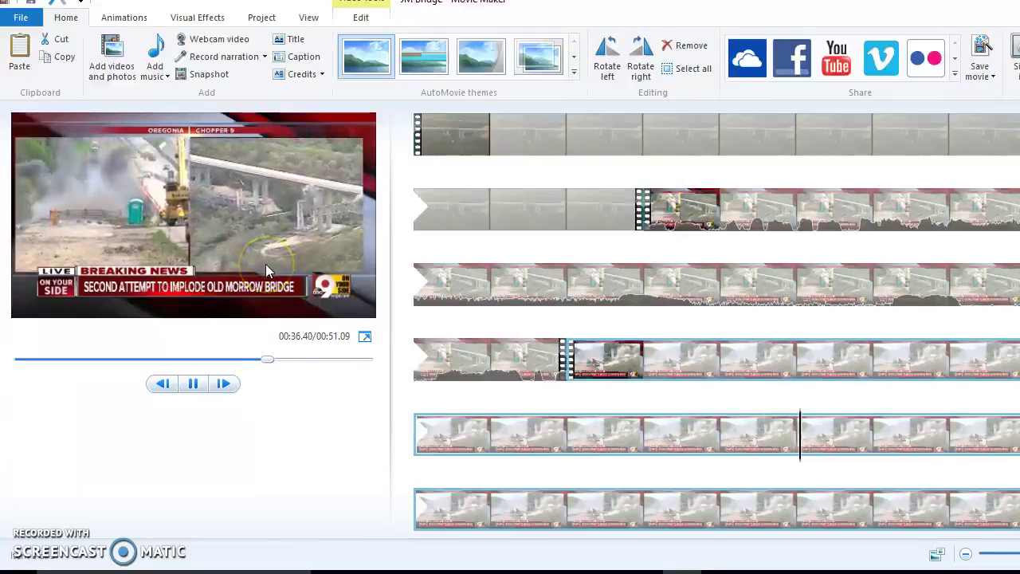
pyautogui.click(193, 385)
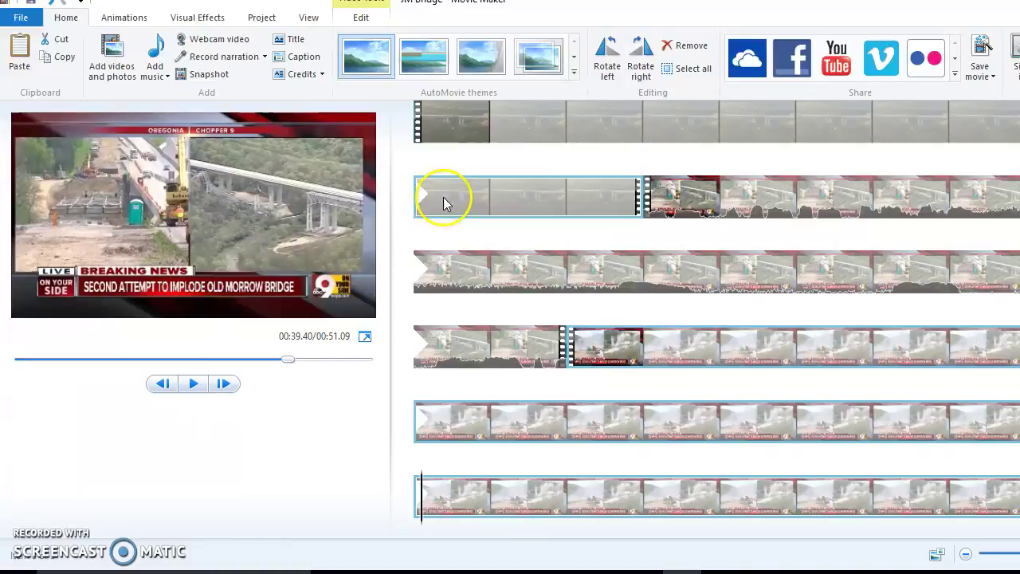
pyautogui.scroll(1, 716, 318)
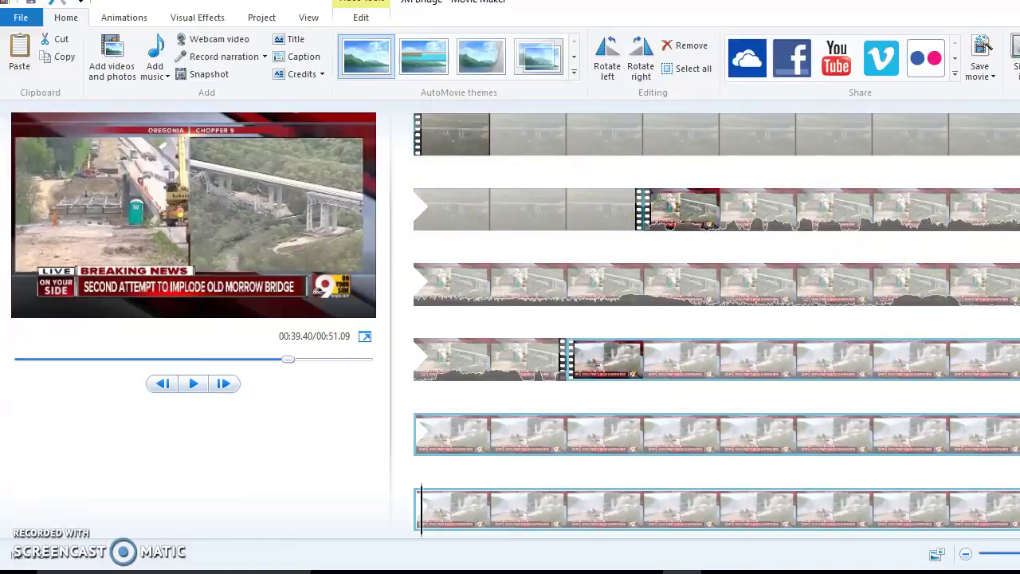
pyautogui.click(683, 212)
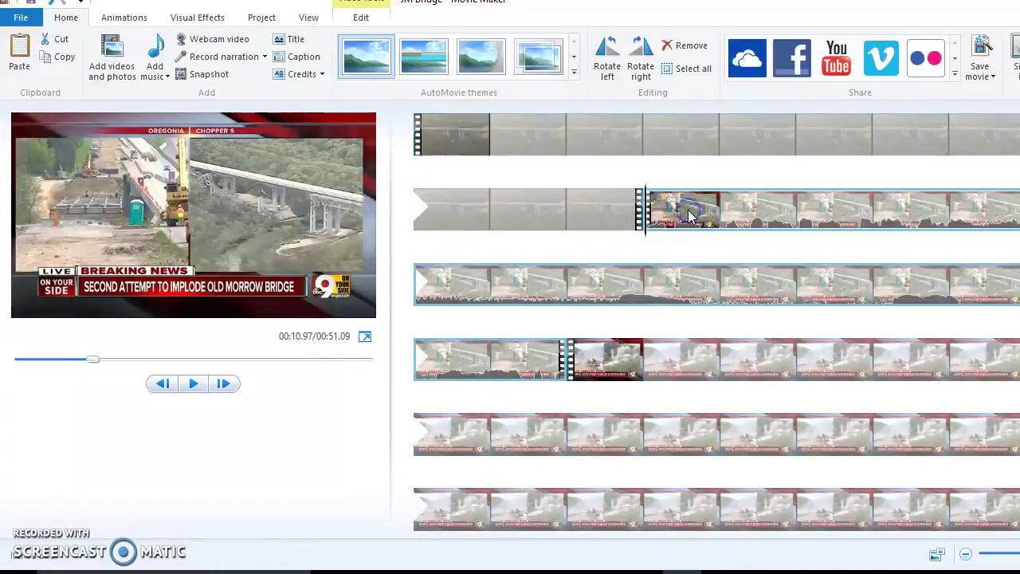
# Step: Export the movie with the email setting to the Desktop as an MPEG-4/H.264 video file named JM Bridge Final
pyautogui.click(24, 20)
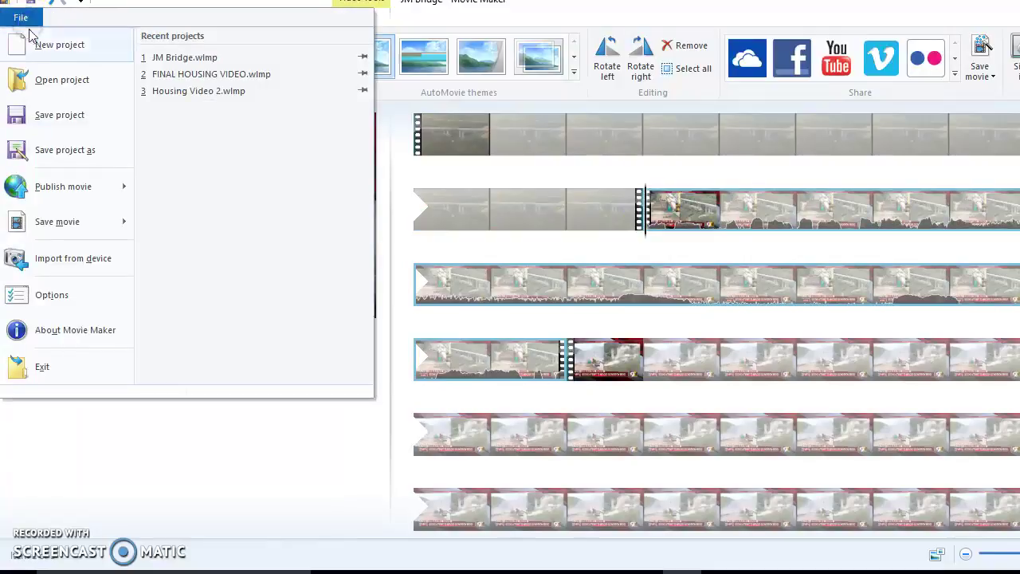
pyautogui.moveTo(124, 233)
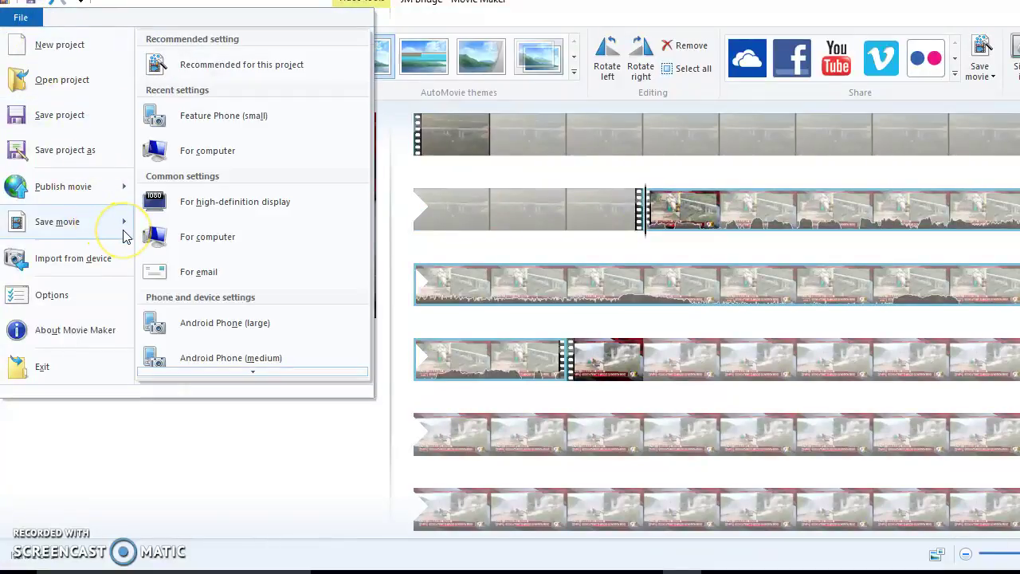
pyautogui.click(174, 271)
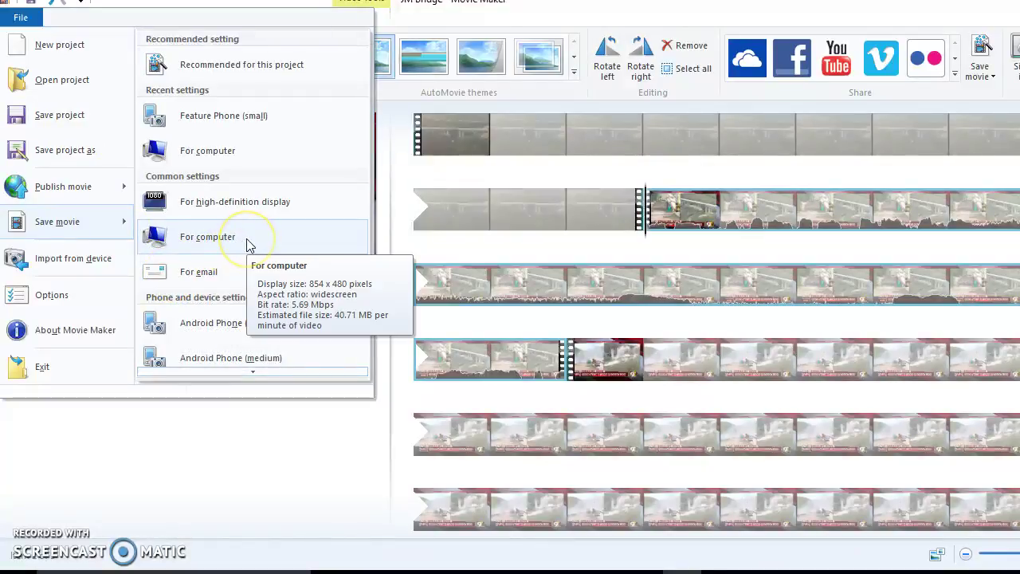
pyautogui.click(239, 271)
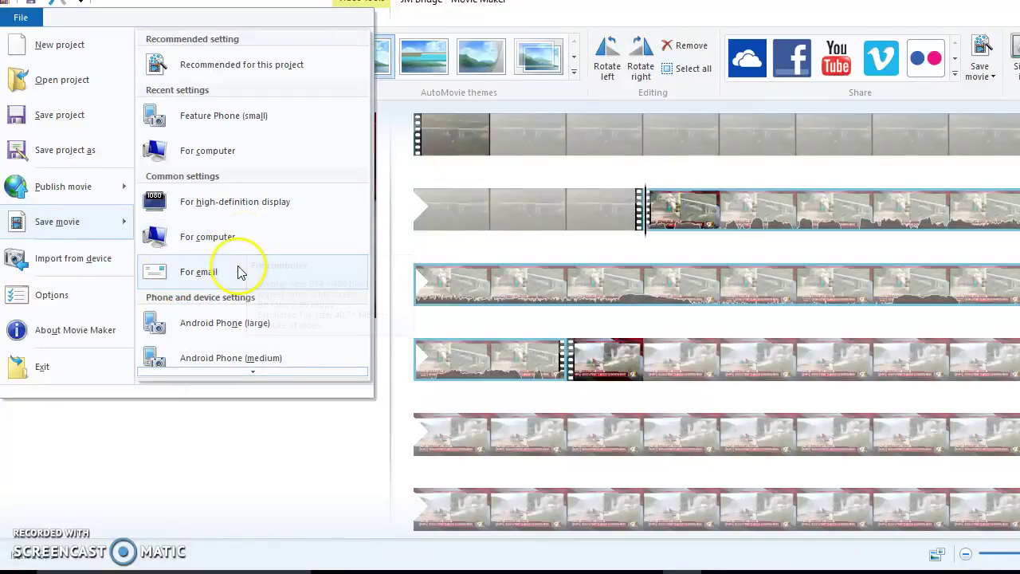
pyautogui.click(183, 279)
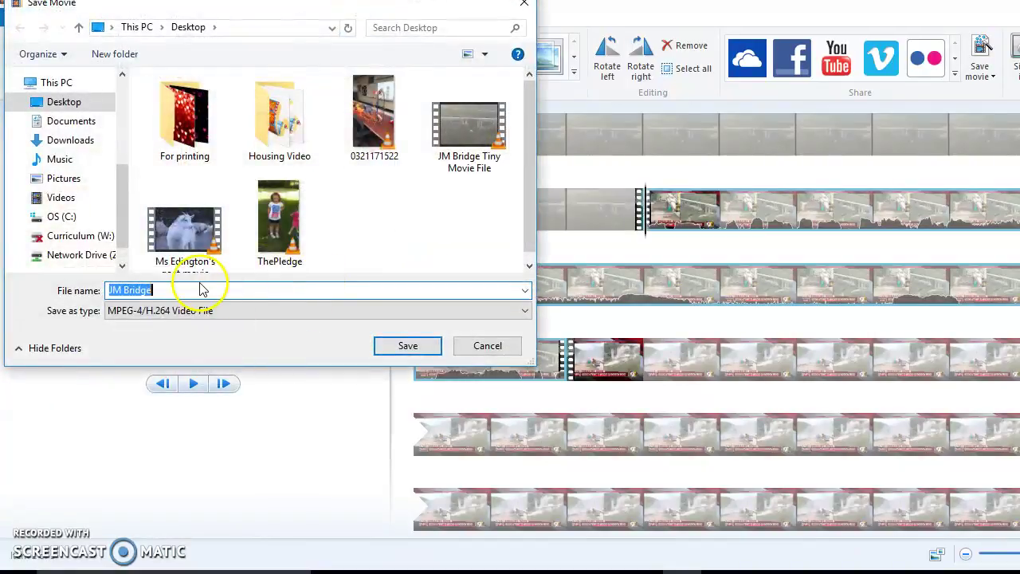
pyautogui.write('Final')
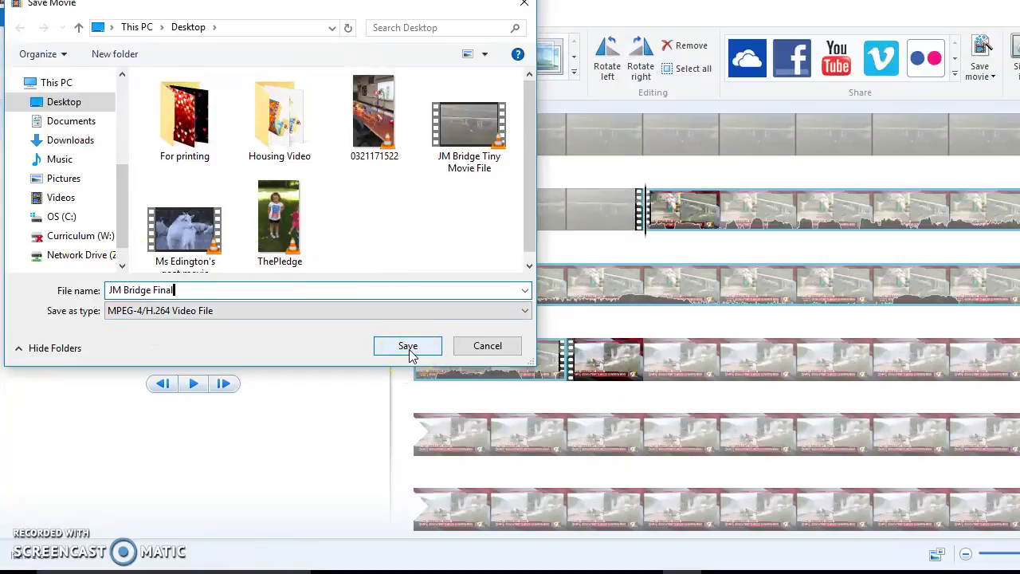
pyautogui.click(122, 317)
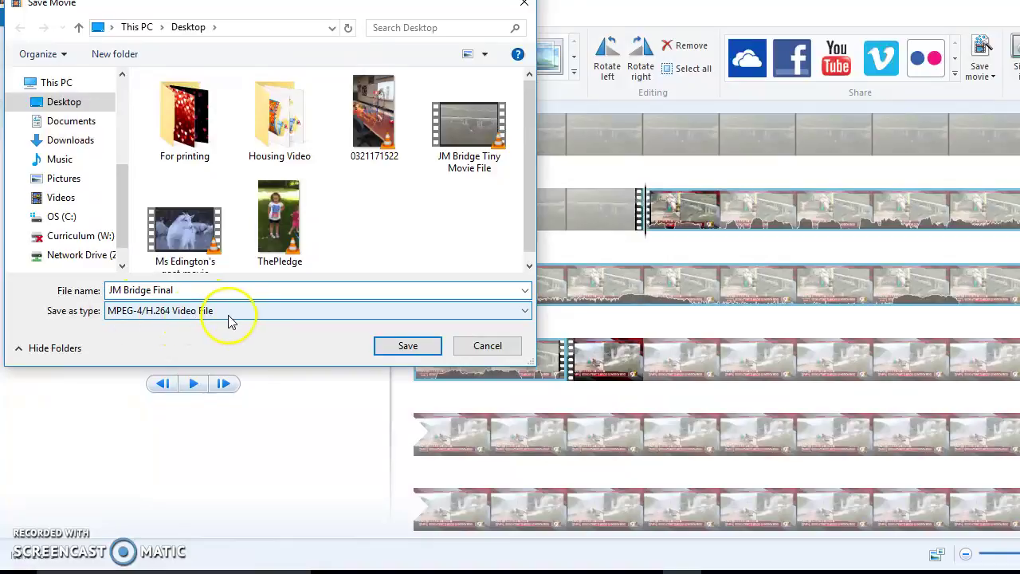
pyautogui.click(423, 351)
pyautogui.click(423, 351)
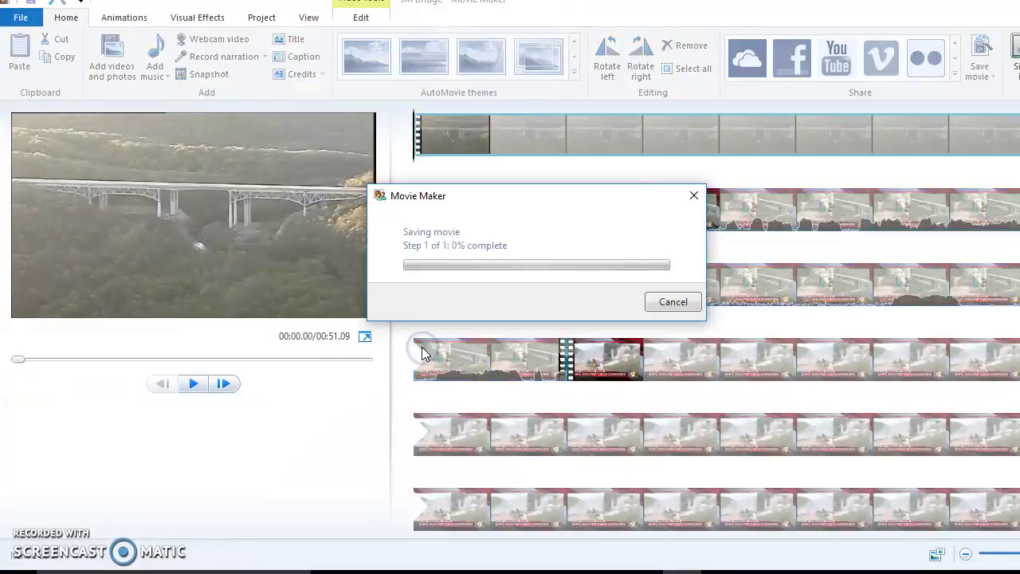